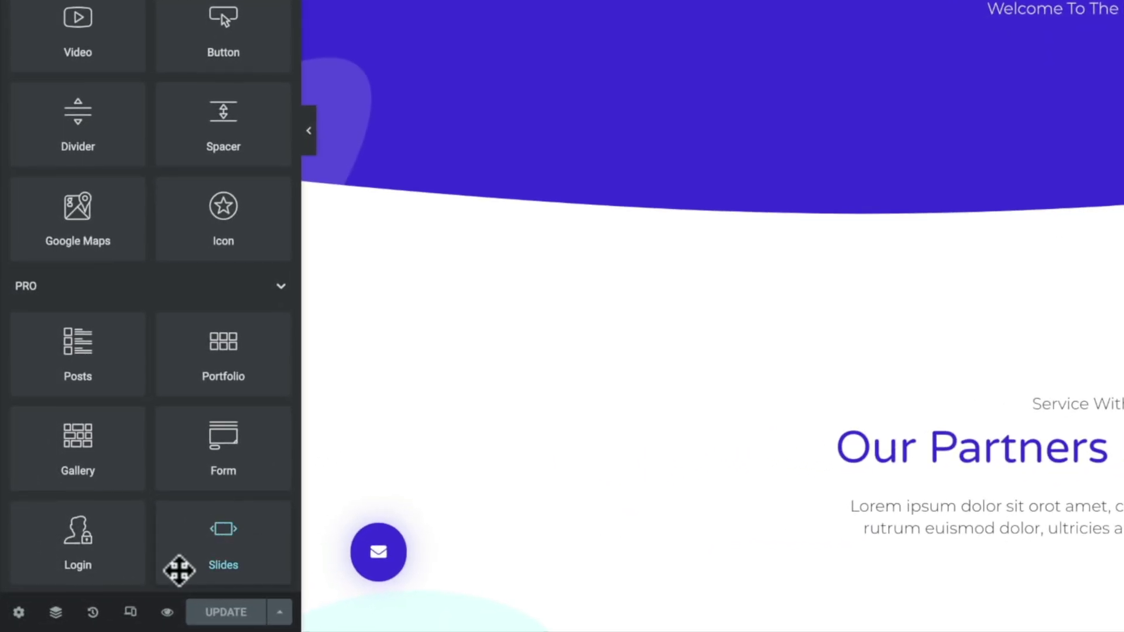
# Enter responsive mode and compare tablet, desktop and mobile previews, finishing on desktop at 1620 × 961
pyautogui.click(131, 616)
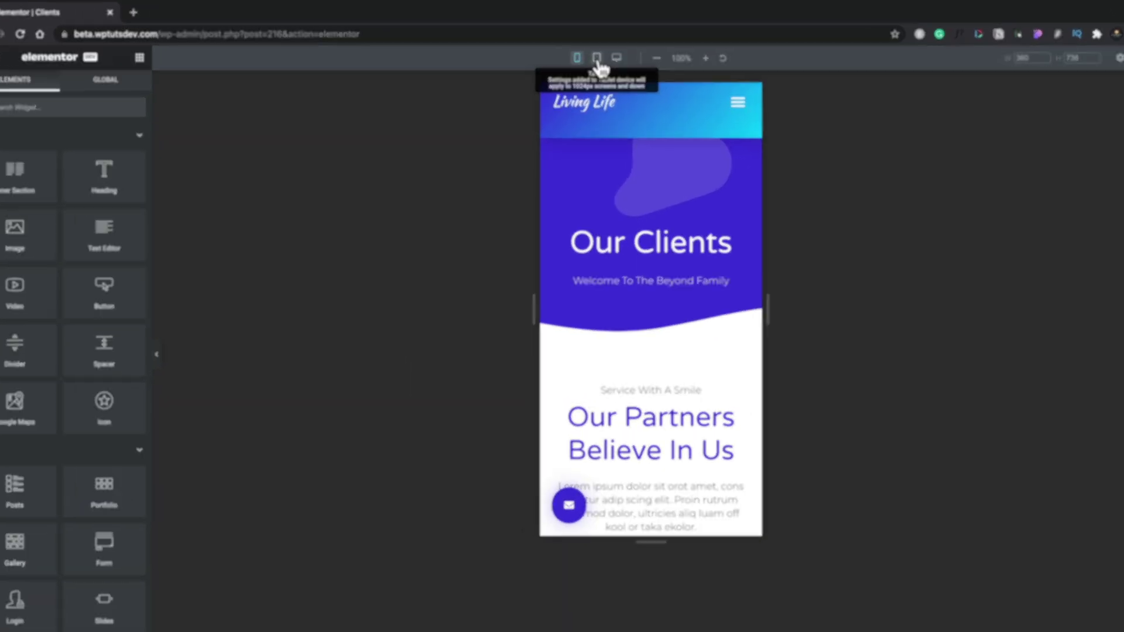
pyautogui.click(598, 57)
pyautogui.click(616, 57)
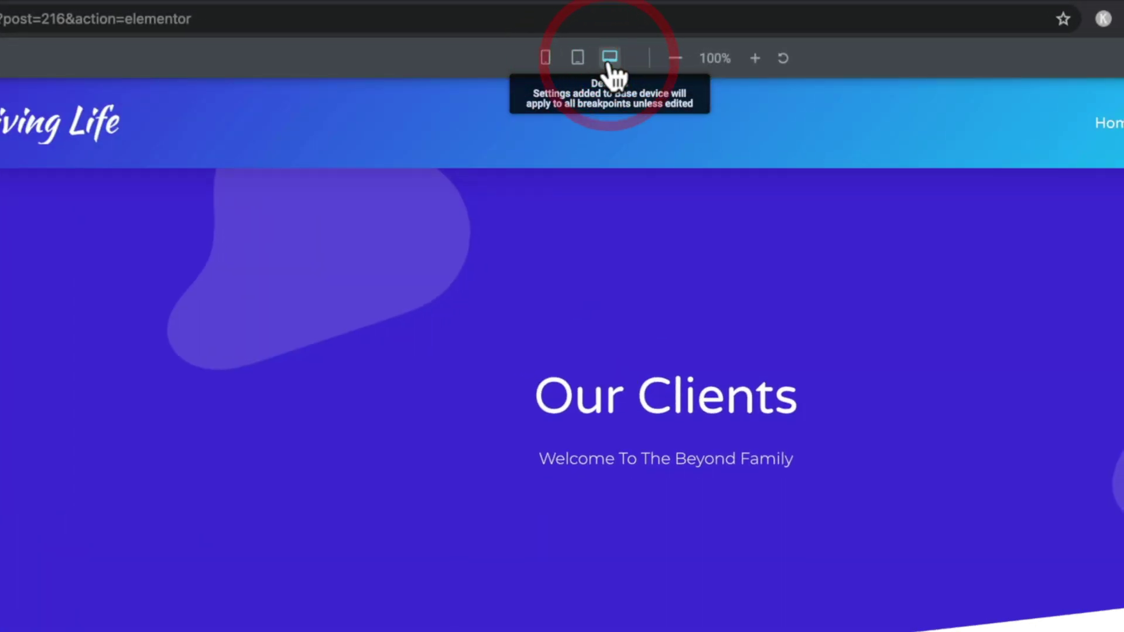
pyautogui.click(576, 61)
pyautogui.click(545, 60)
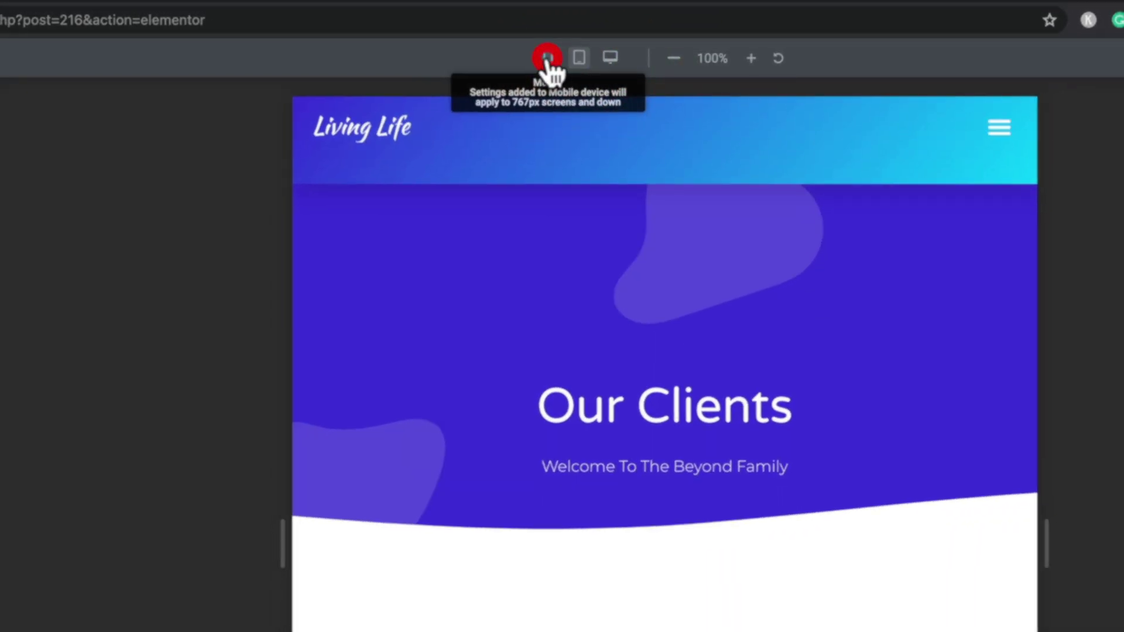
pyautogui.click(609, 57)
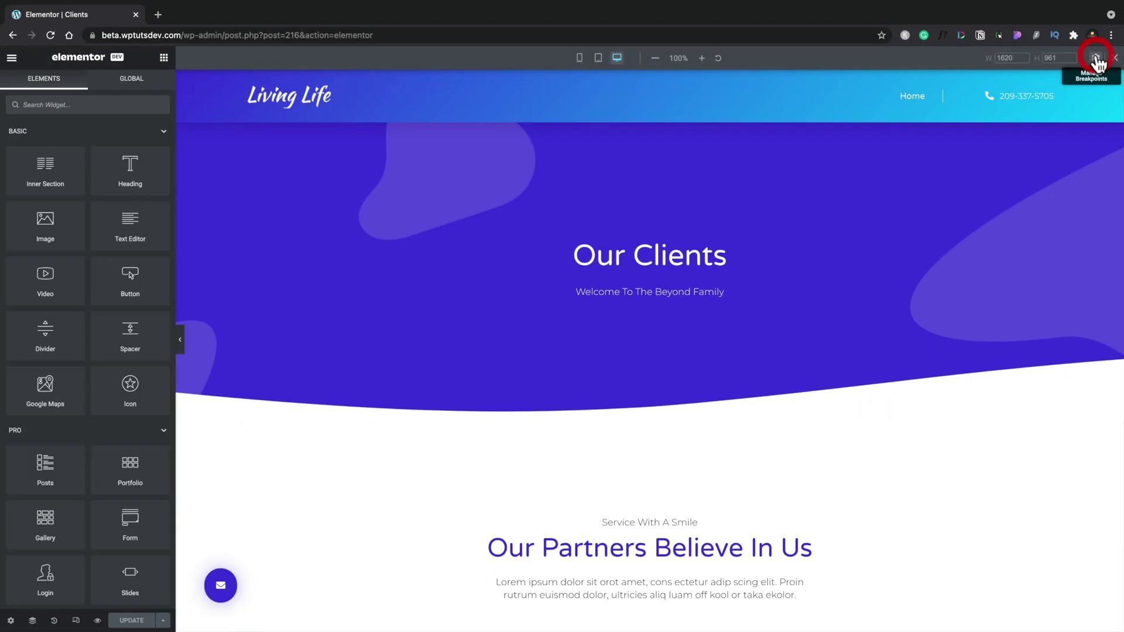
# Add Mobile Extra, Tablet Extra, Laptop and Widescreen to Active Breakpoints and save
pyautogui.click(1078, 22)
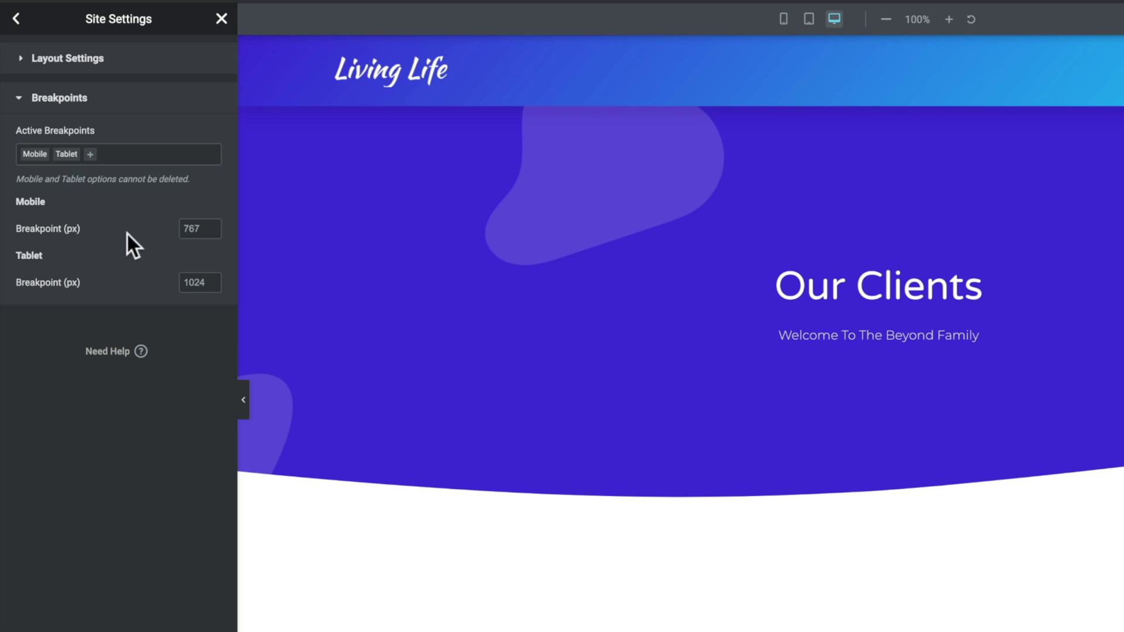
pyautogui.click(93, 161)
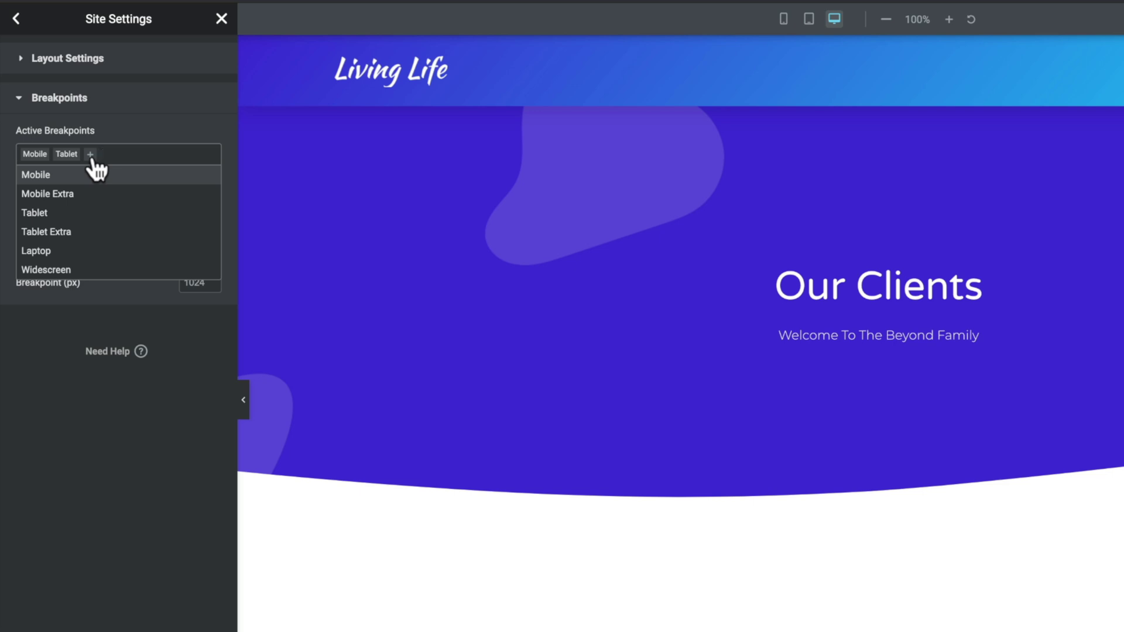
pyautogui.click(68, 195)
pyautogui.click(155, 156)
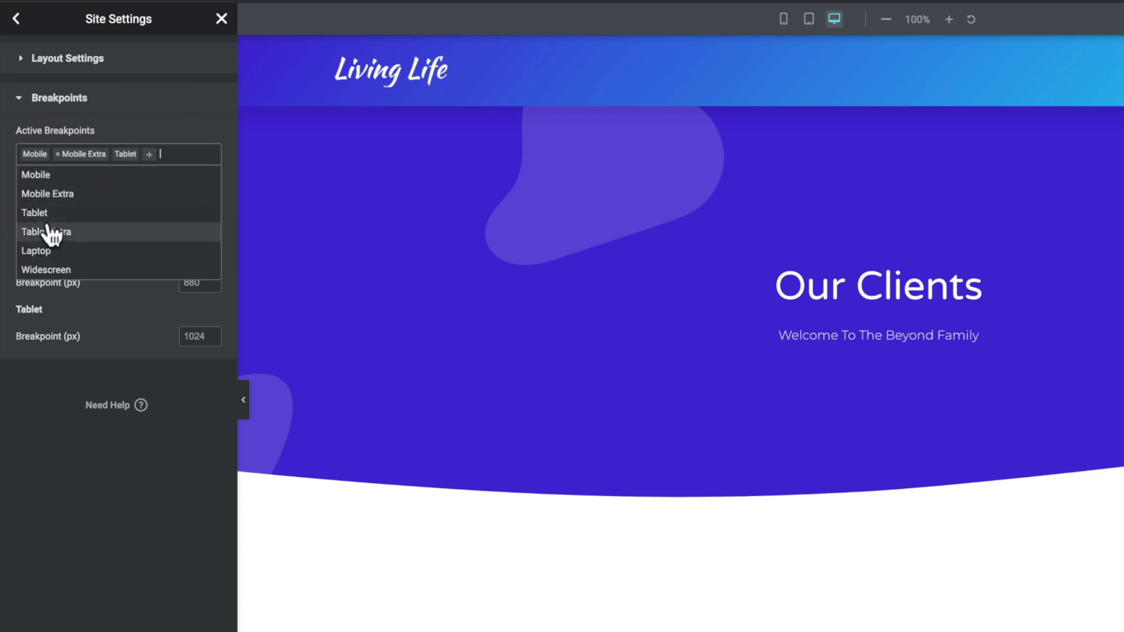
pyautogui.click(50, 231)
pyautogui.click(206, 161)
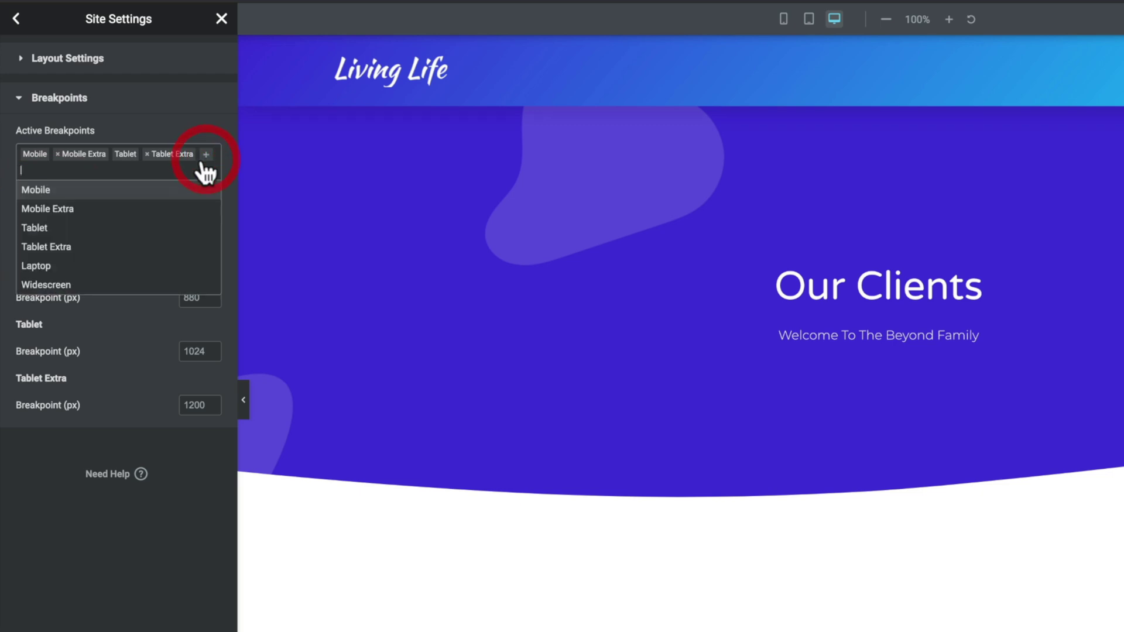
pyautogui.click(69, 267)
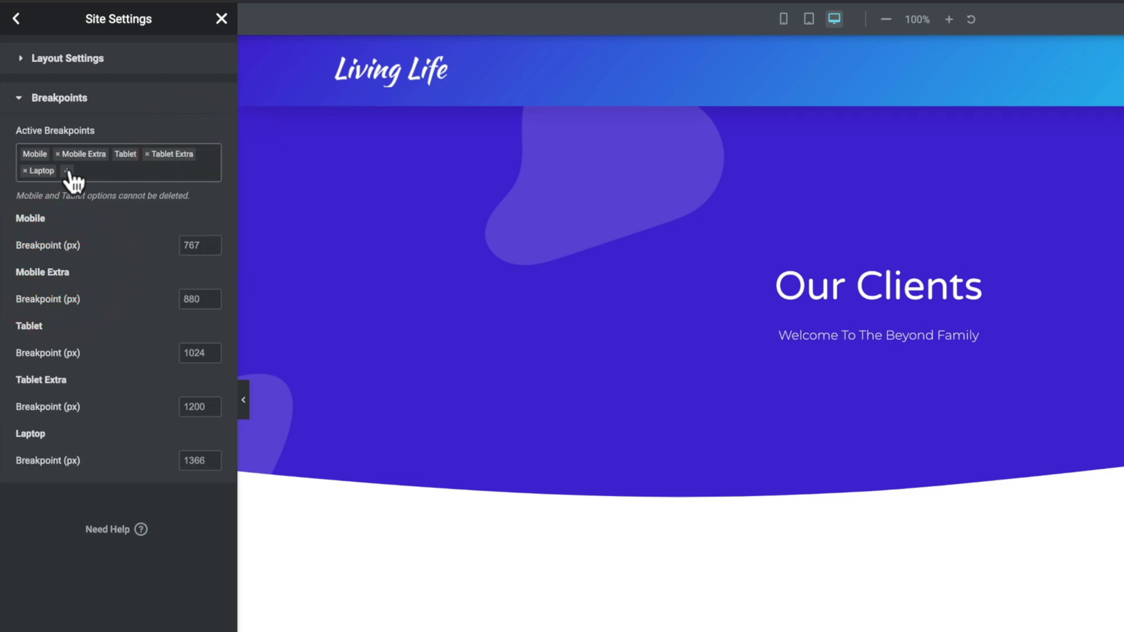
pyautogui.click(67, 171)
pyautogui.click(67, 287)
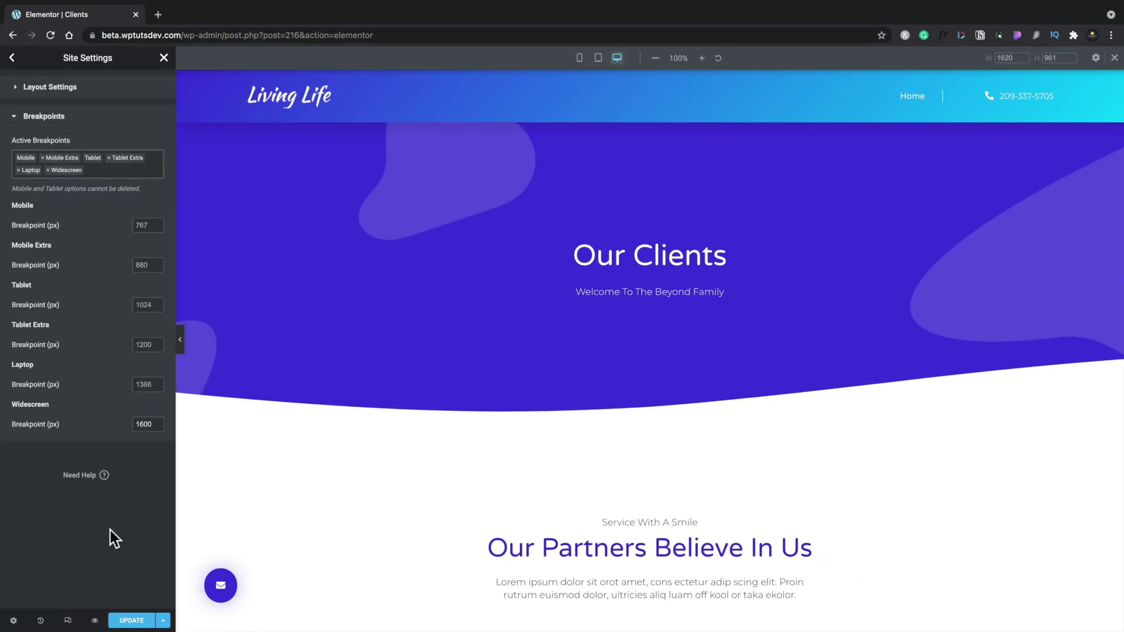
pyautogui.click(131, 621)
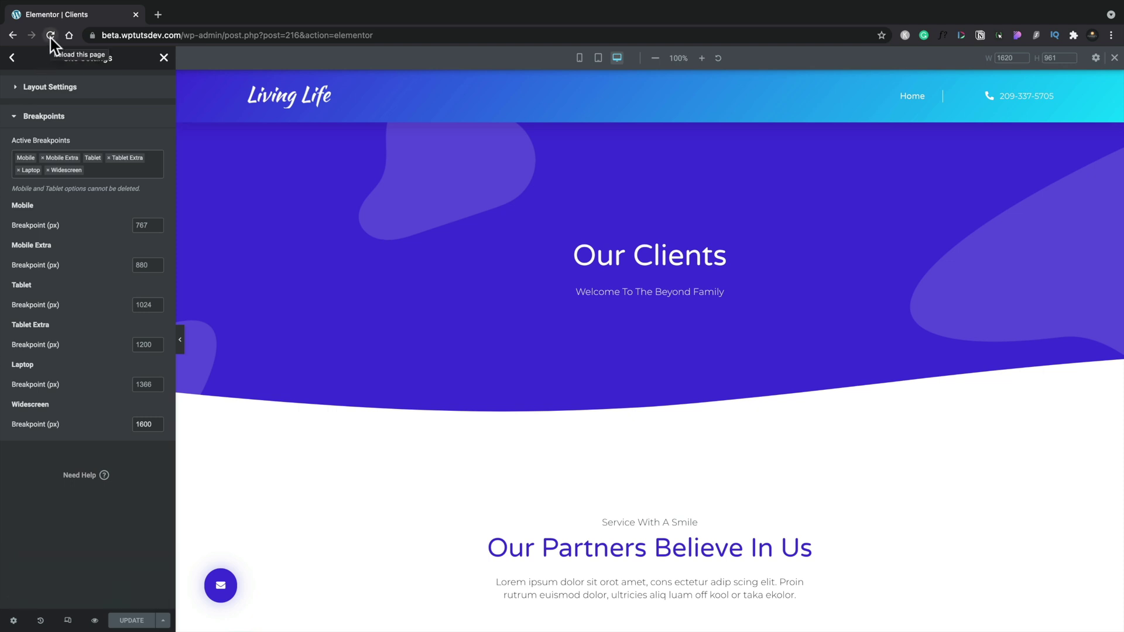
# Reload the browser page so the editor loads with the six saved breakpoints
pyautogui.click(51, 36)
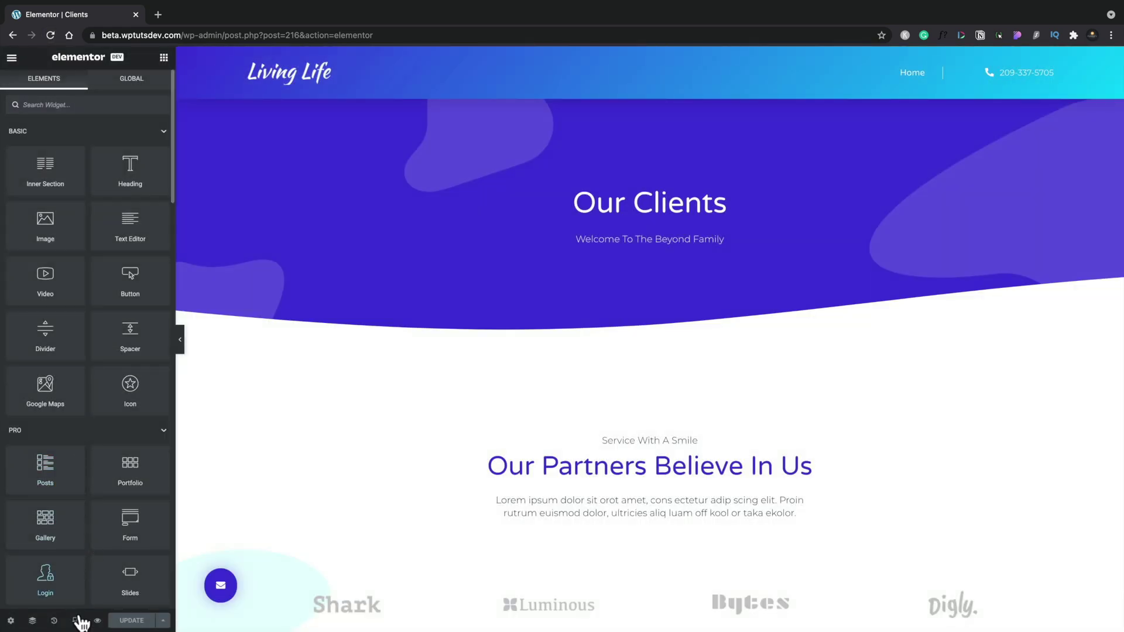
pyautogui.click(75, 621)
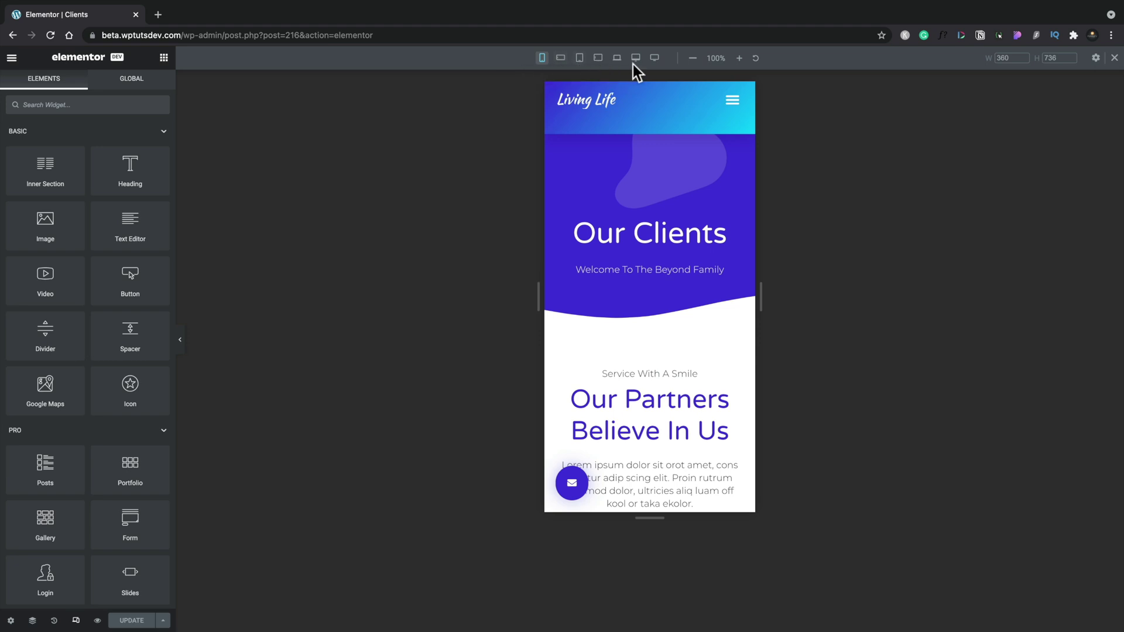
pyautogui.click(650, 59)
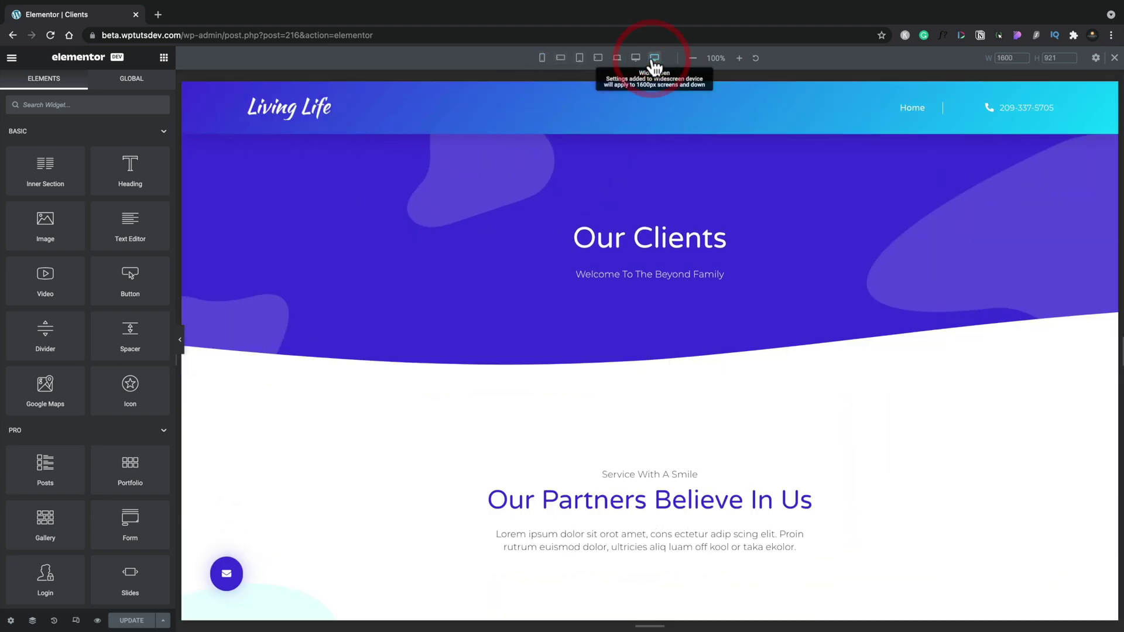
pyautogui.click(636, 58)
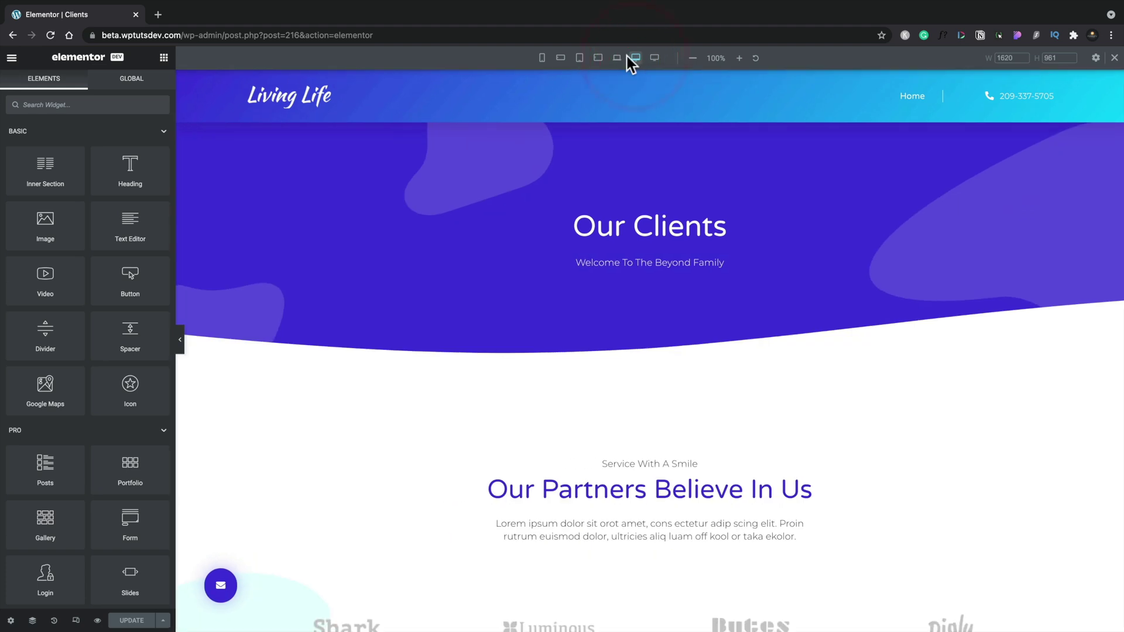
pyautogui.click(617, 57)
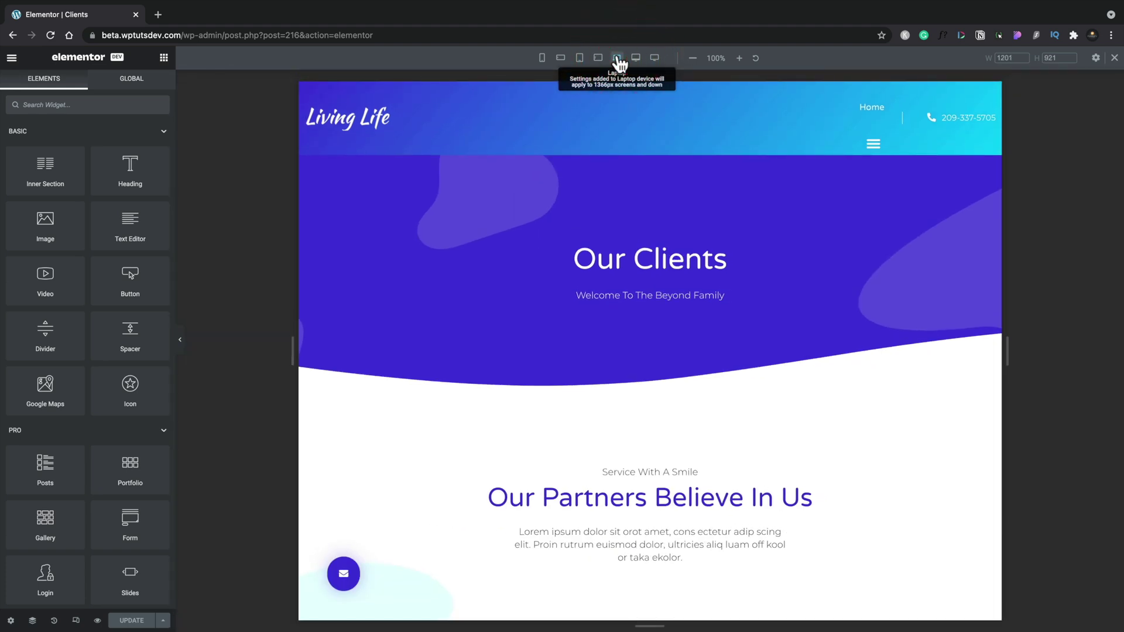
pyautogui.click(598, 58)
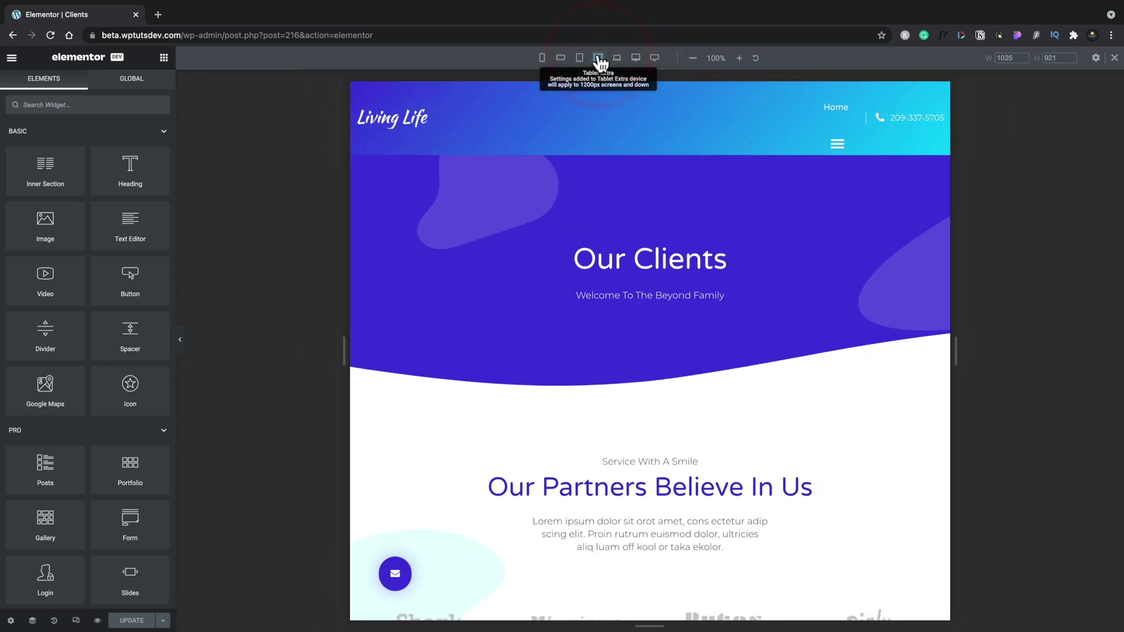
pyautogui.click(562, 58)
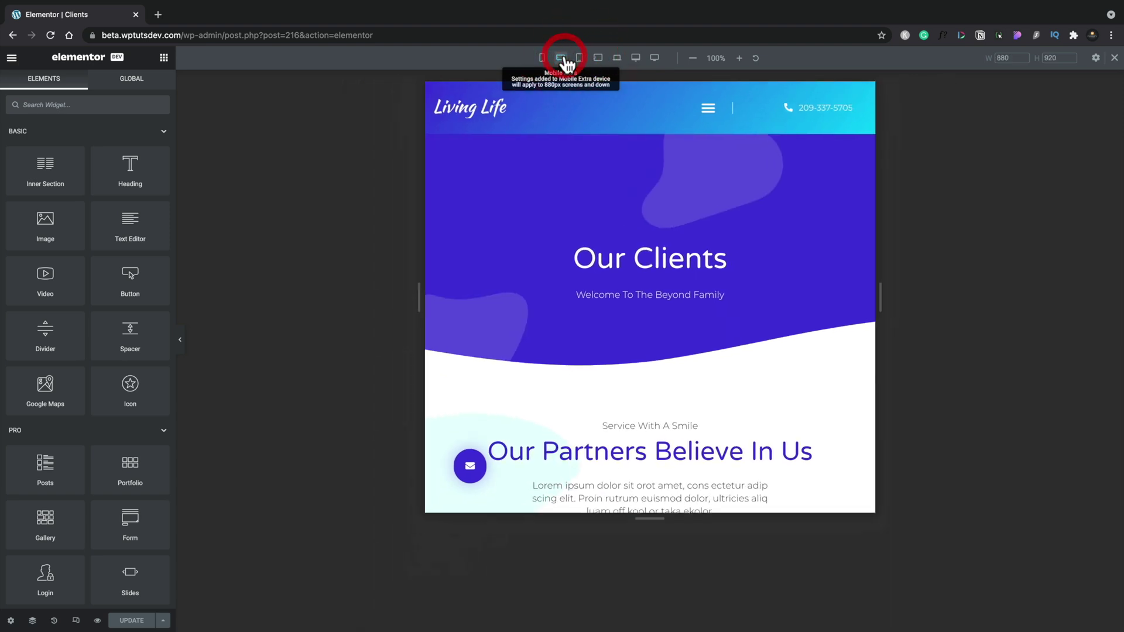
pyautogui.click(543, 58)
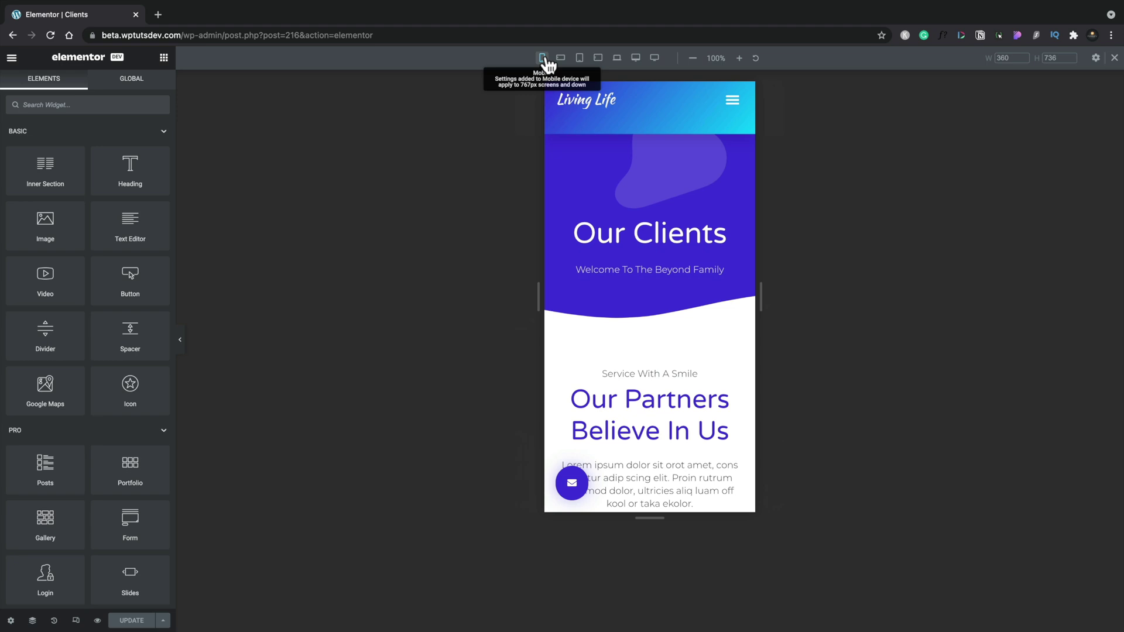
pyautogui.scroll(-10, 599, 309)
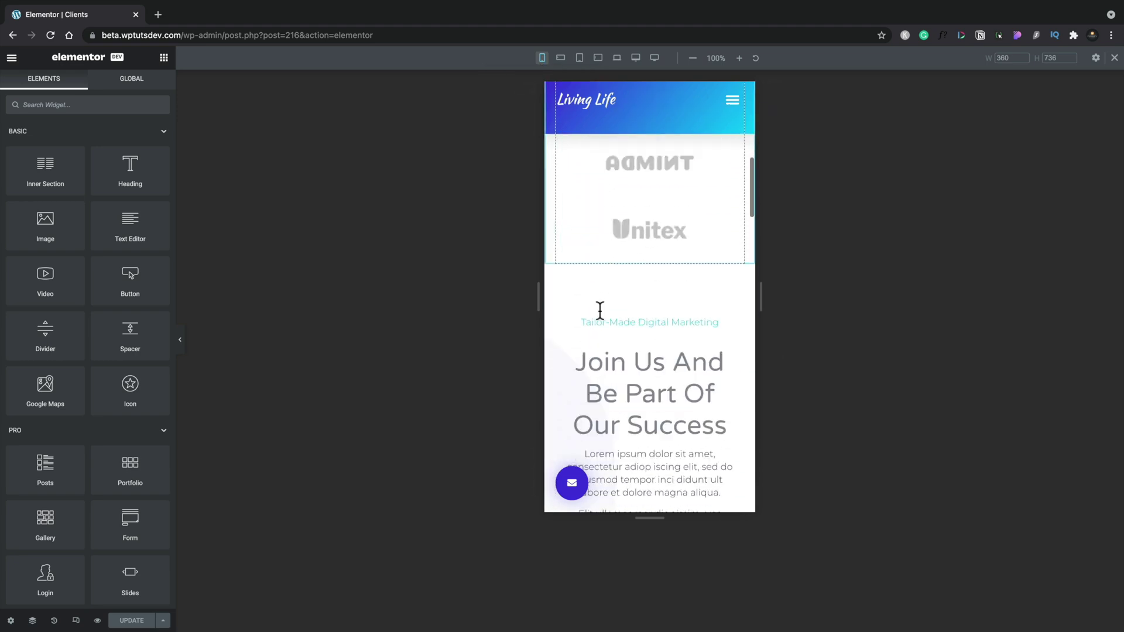
pyautogui.scroll(-8, 600, 310)
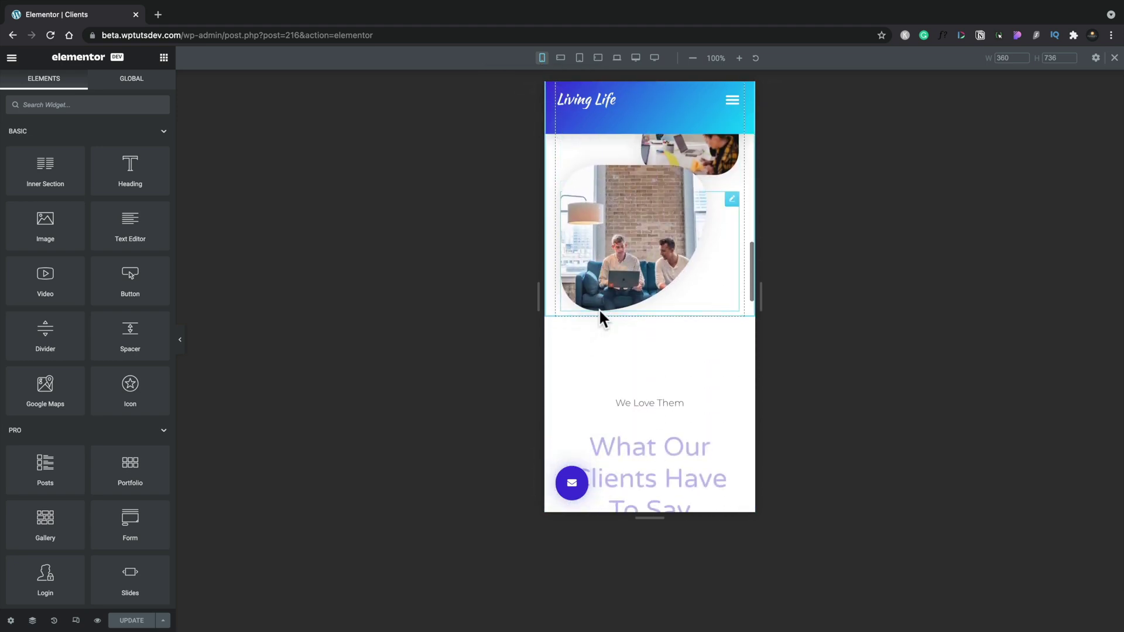
pyautogui.scroll(15, 599, 316)
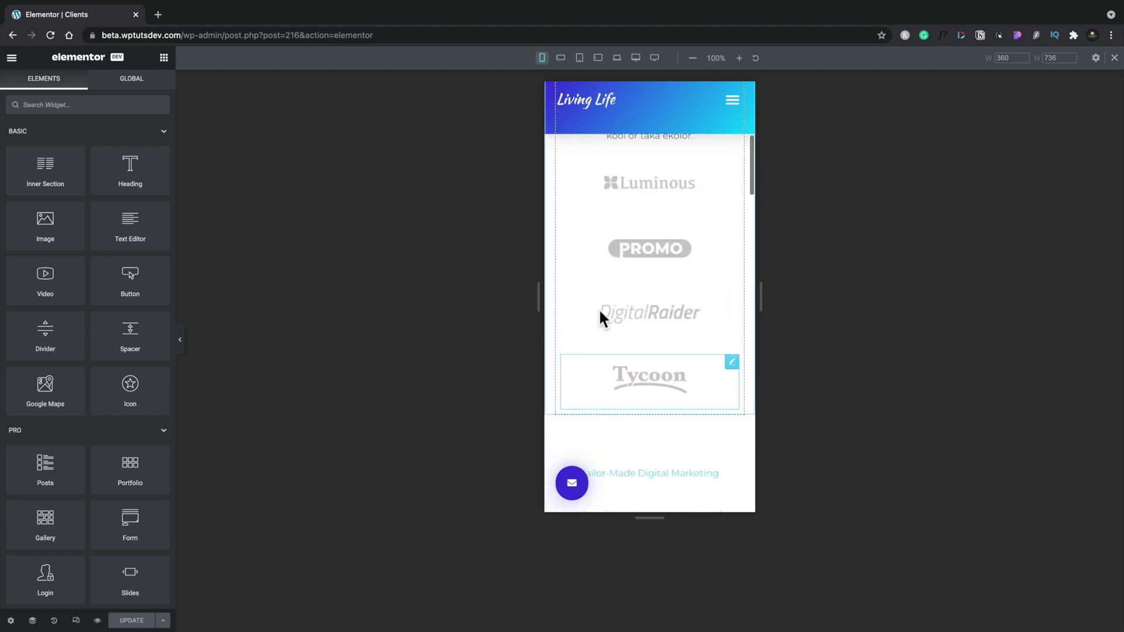
pyautogui.scroll(3, 600, 311)
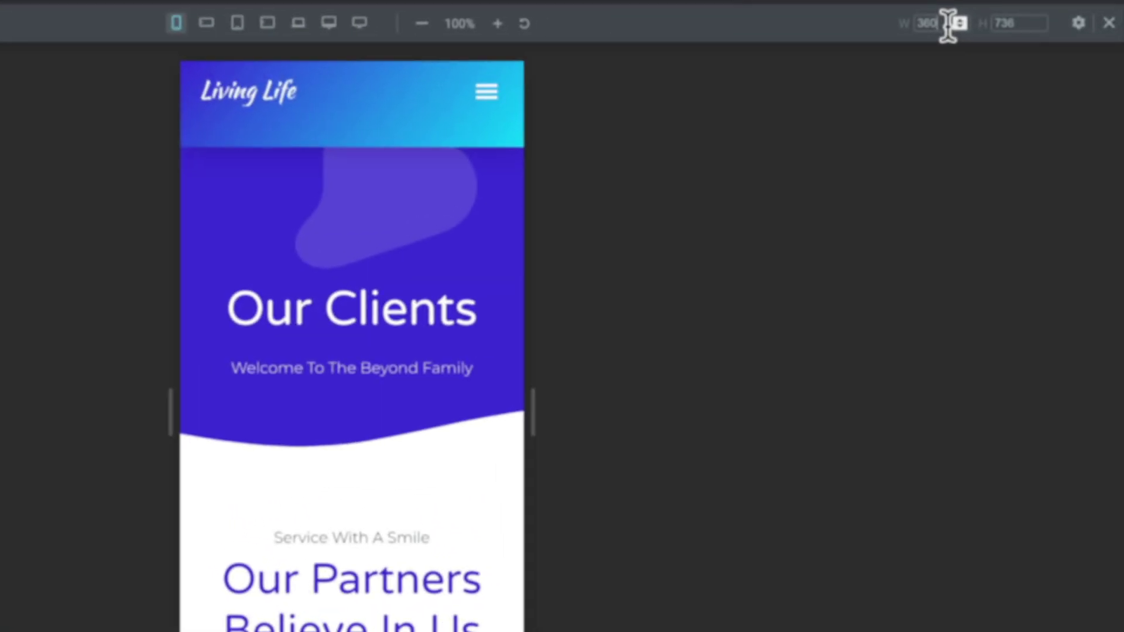
# Try custom preview widths in the W field, ending at 1330 px
pyautogui.click(995, 49)
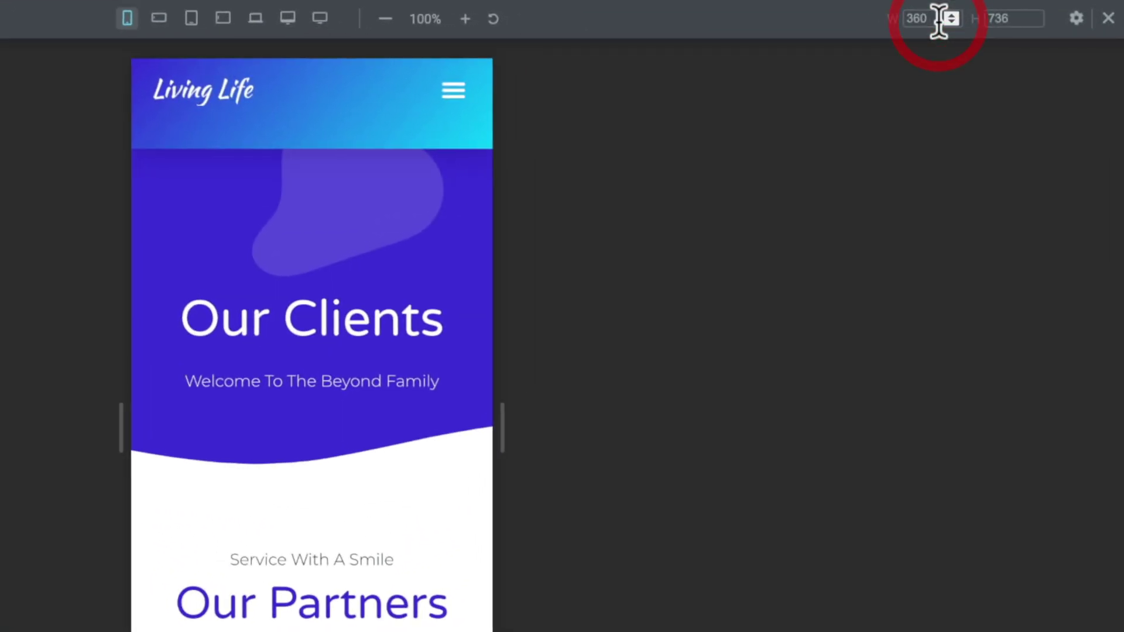
pyautogui.click(938, 20)
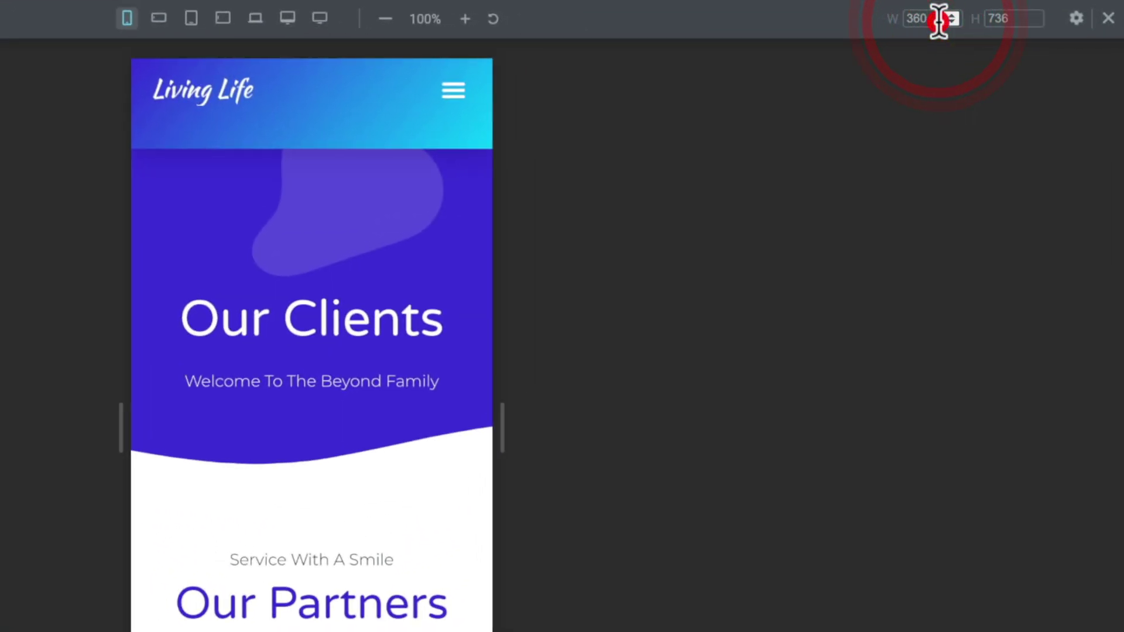
pyautogui.moveTo(938, 19); pyautogui.dragTo(893, 19)
pyautogui.write('166')
pyautogui.press('Return')
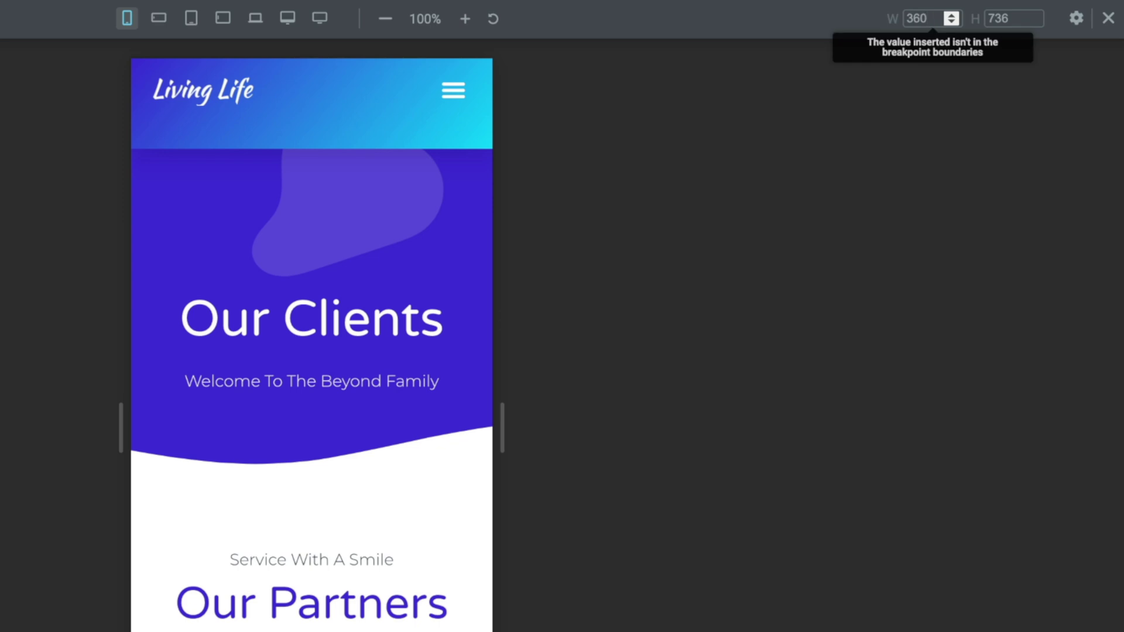
pyautogui.press('BackSpace')
pyautogui.press('BackSpace')
pyautogui.press('BackSpace')
pyautogui.write('133')
pyautogui.press('Return')
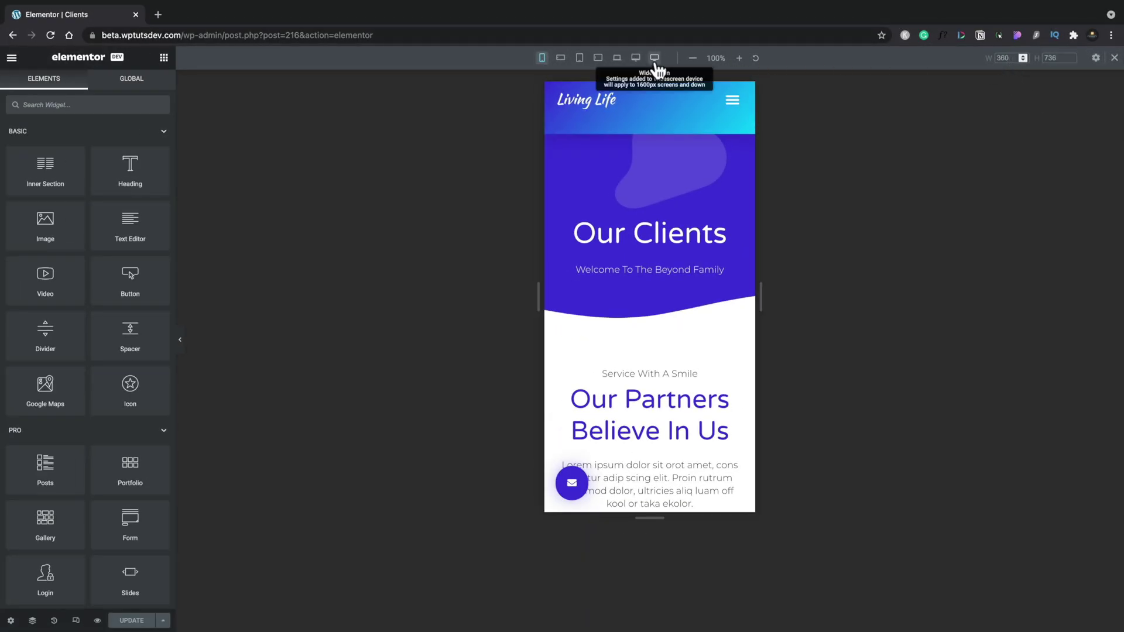
# Switch the preview to the Widescreen device and set its width to 1600 px
pyautogui.click(655, 58)
pyautogui.click(1010, 59)
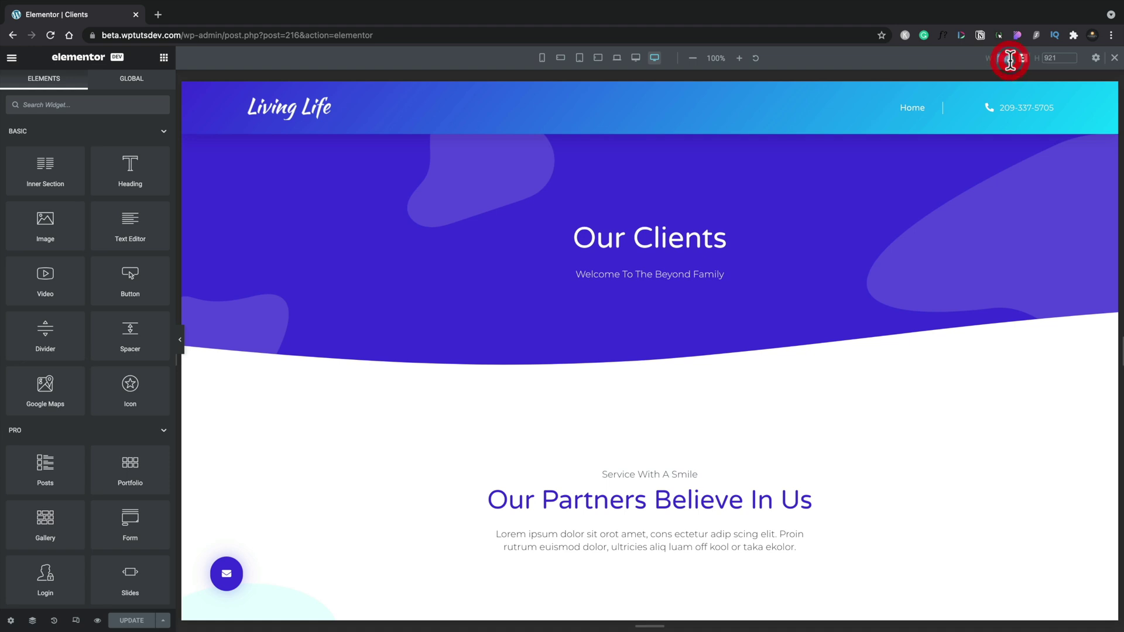
pyautogui.write('1')
pyautogui.write('66')
pyautogui.press('BackSpace')
pyautogui.press('BackSpace')
pyautogui.press('BackSpace')
pyautogui.write('600')
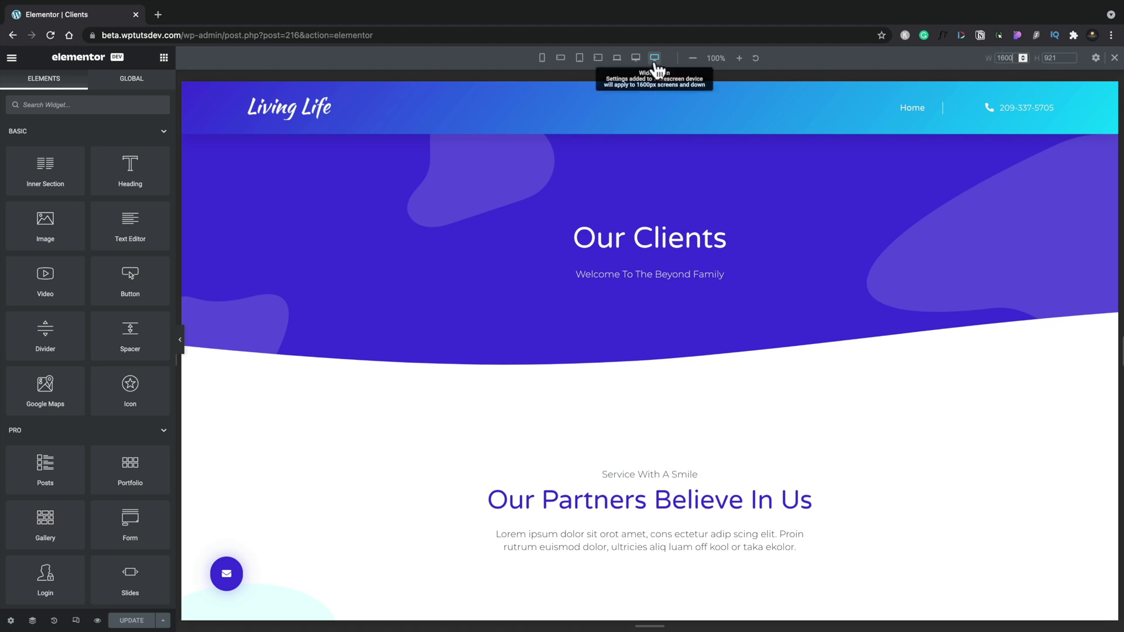
# Change the Widescreen breakpoint field from 1600 to 1500 px and update the site settings
pyautogui.click(1098, 59)
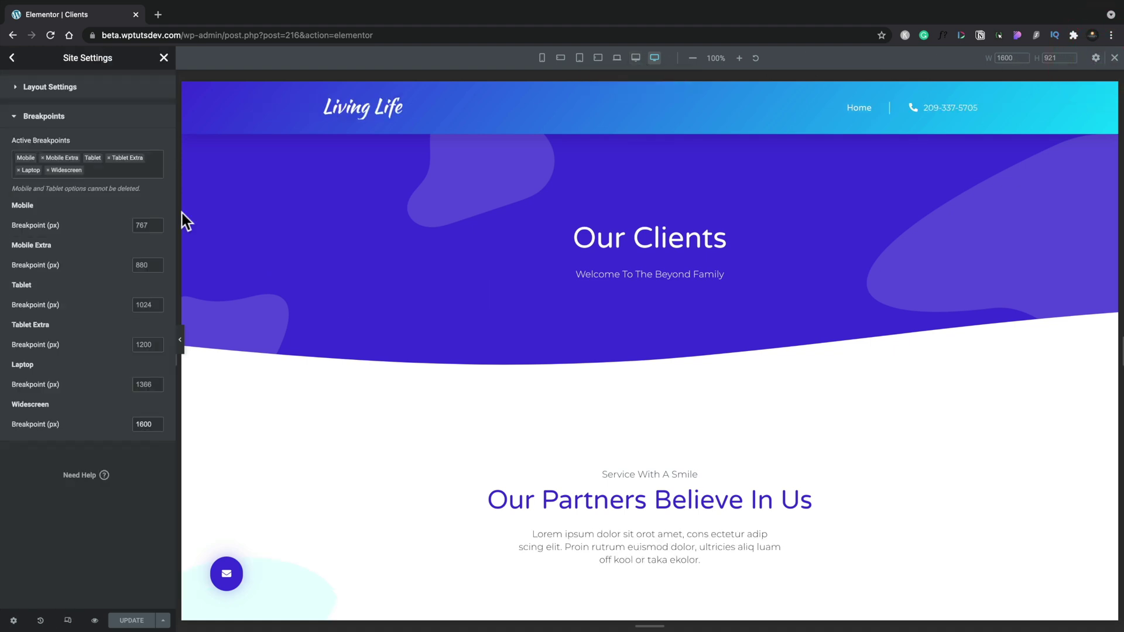
pyautogui.click(143, 424)
pyautogui.write('5')
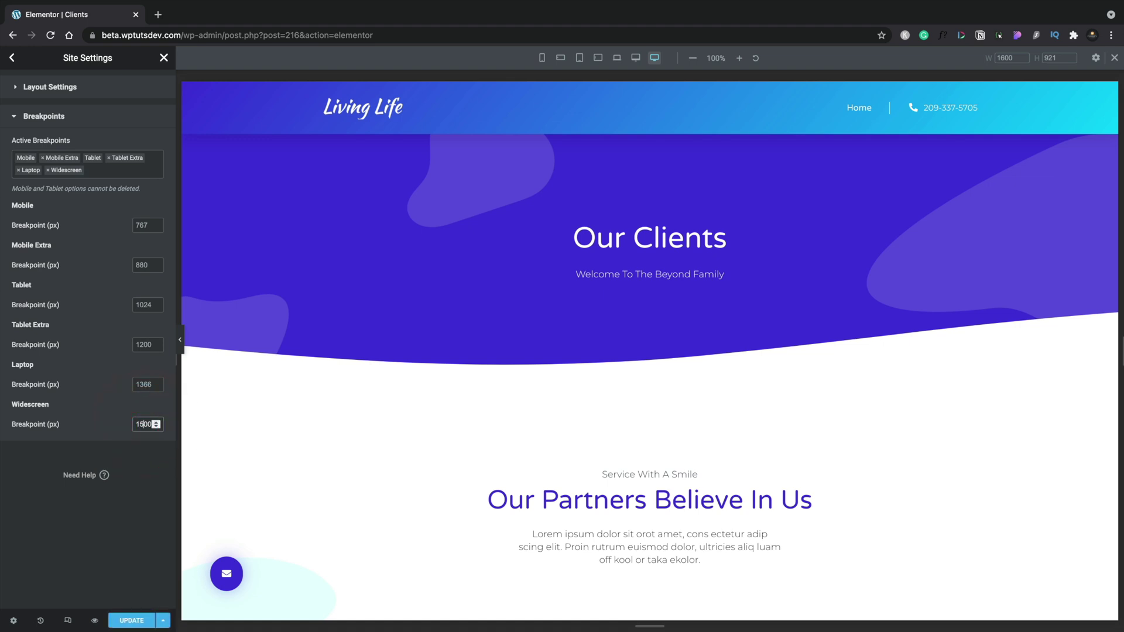
pyautogui.click(134, 620)
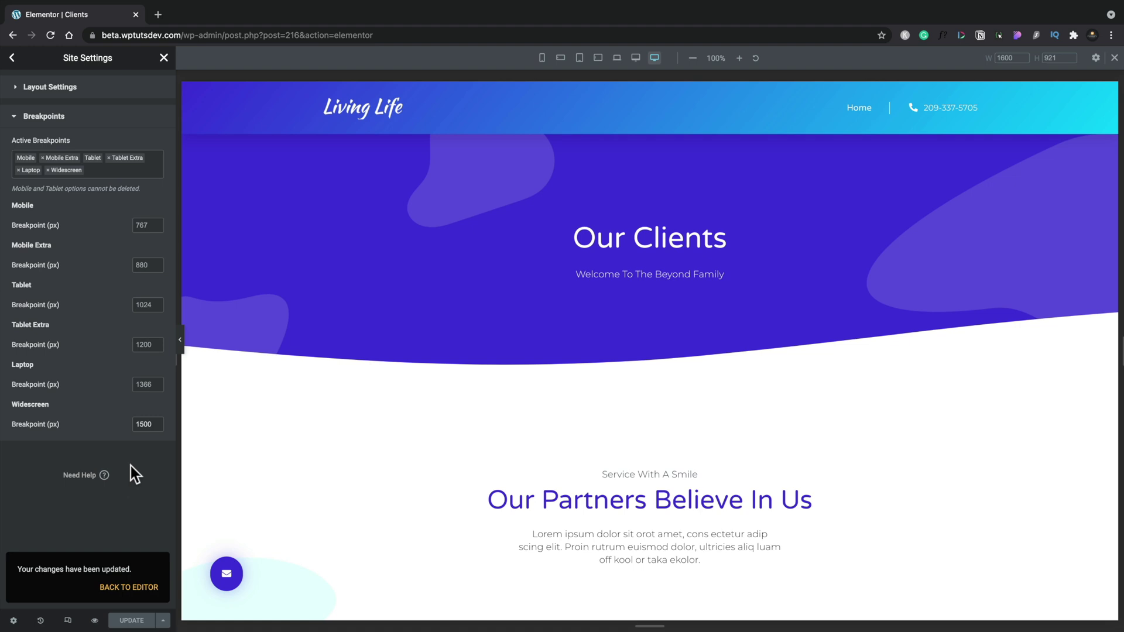
pyautogui.click(99, 169)
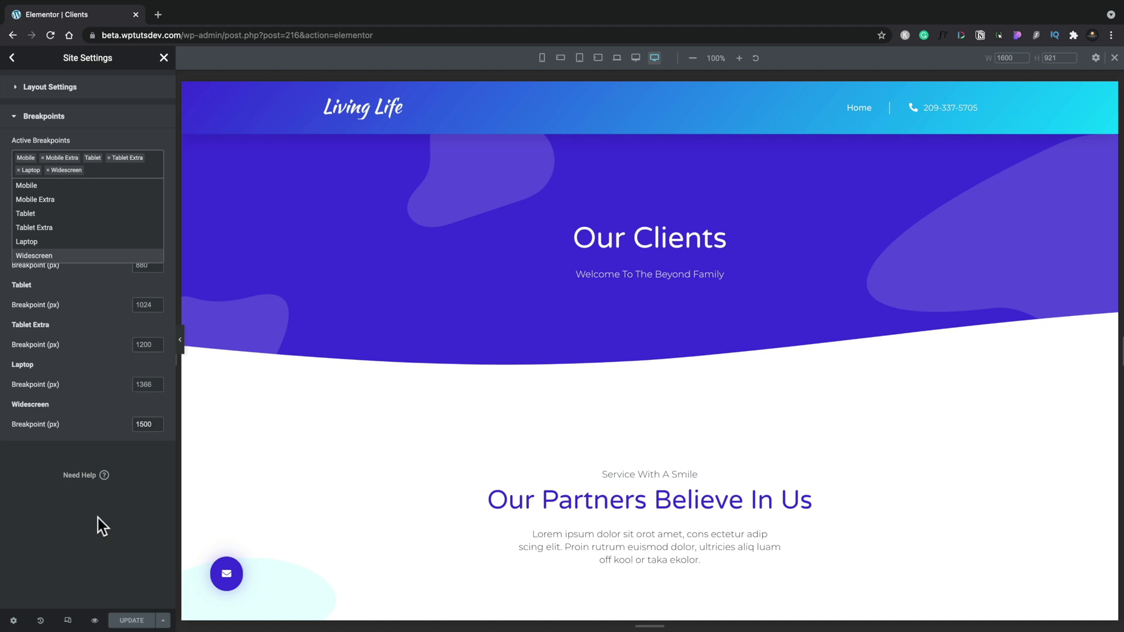
# Confirm the Widescreen breakpoint reads 1500 px, then reload the editor
pyautogui.click(97, 521)
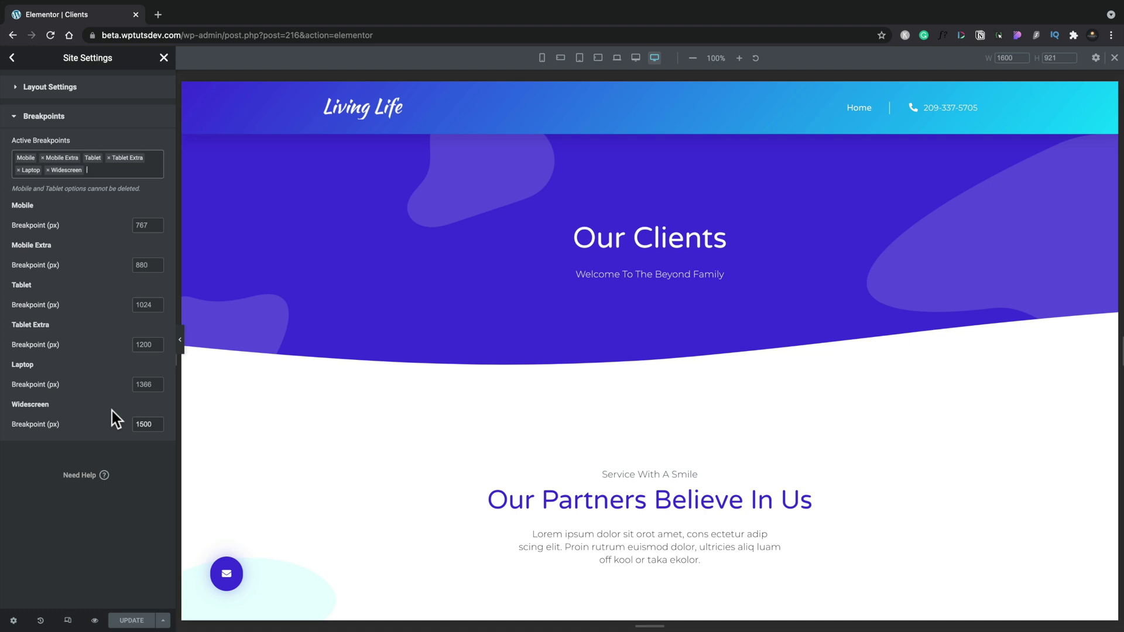
pyautogui.click(126, 483)
pyautogui.click(150, 424)
pyautogui.click(655, 58)
pyautogui.click(50, 35)
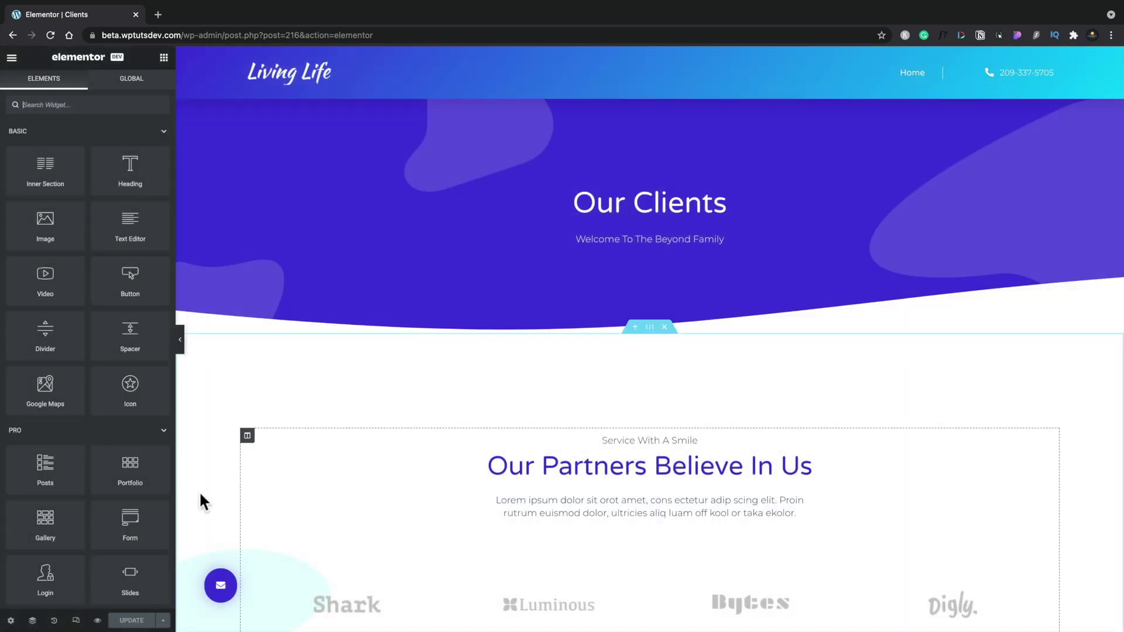
# Enter responsive mode and show the Clients page on the Widescreen device at 1500 × 921
pyautogui.click(76, 622)
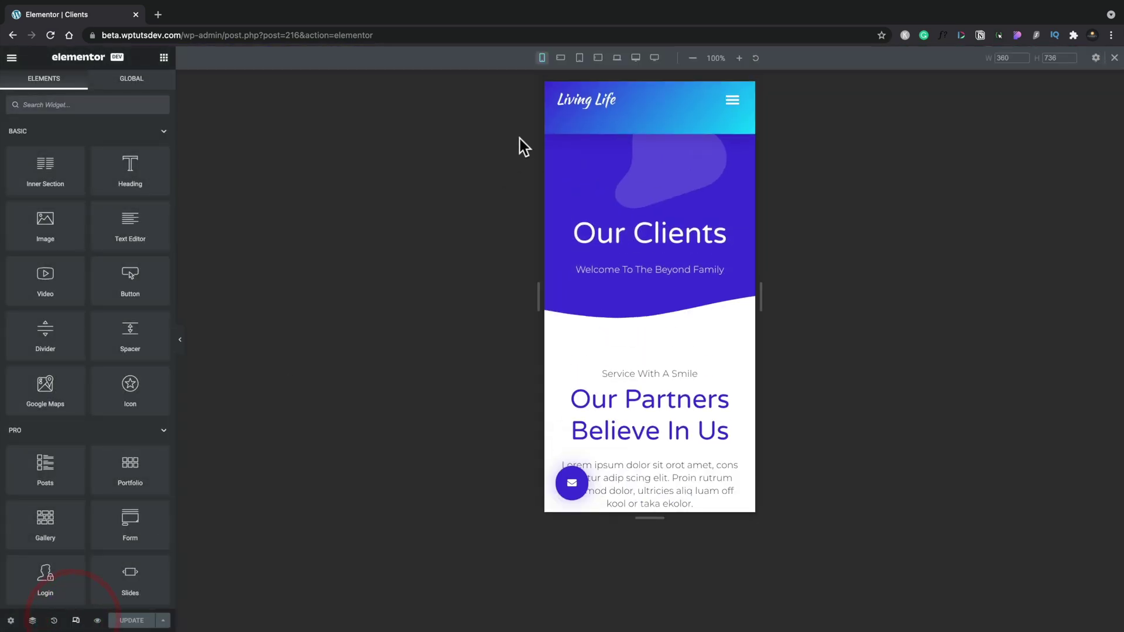
pyautogui.click(655, 58)
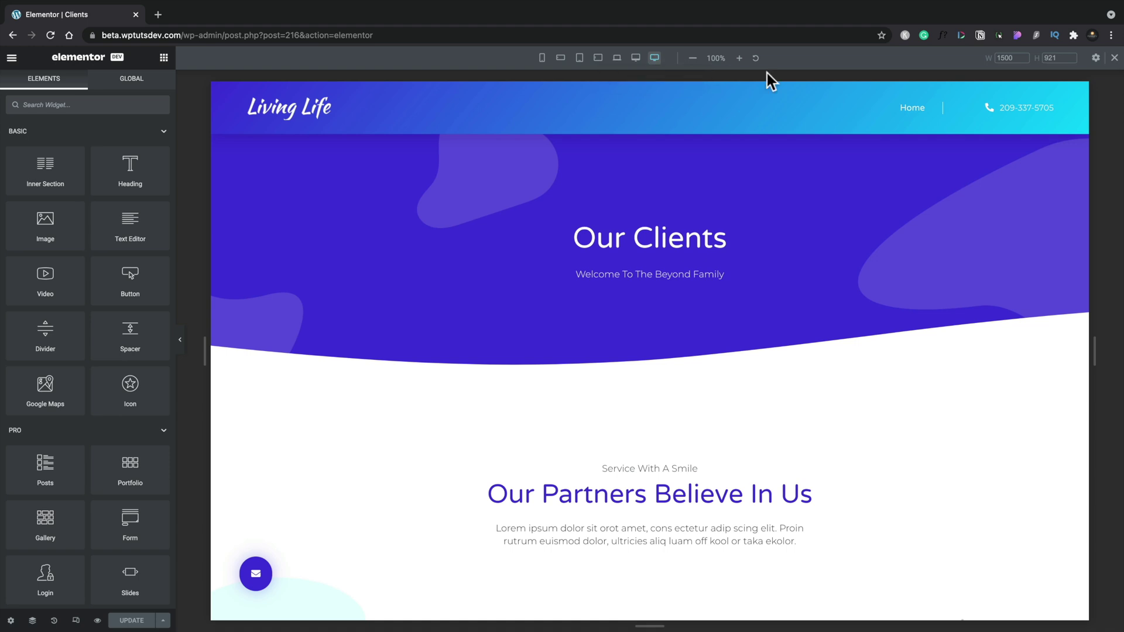
pyautogui.click(1095, 59)
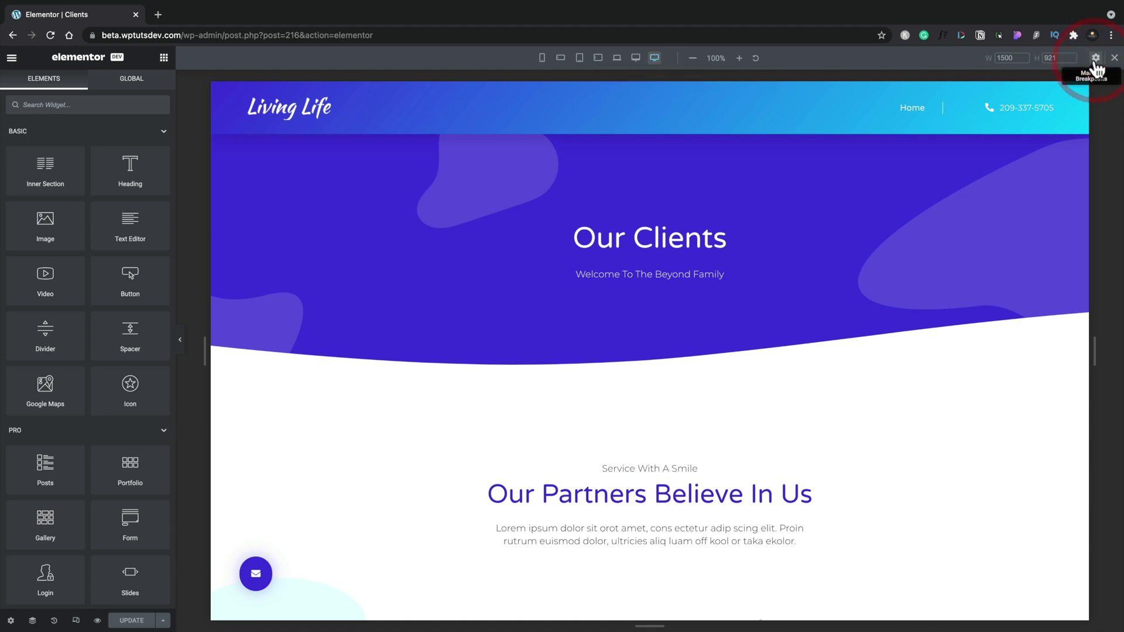